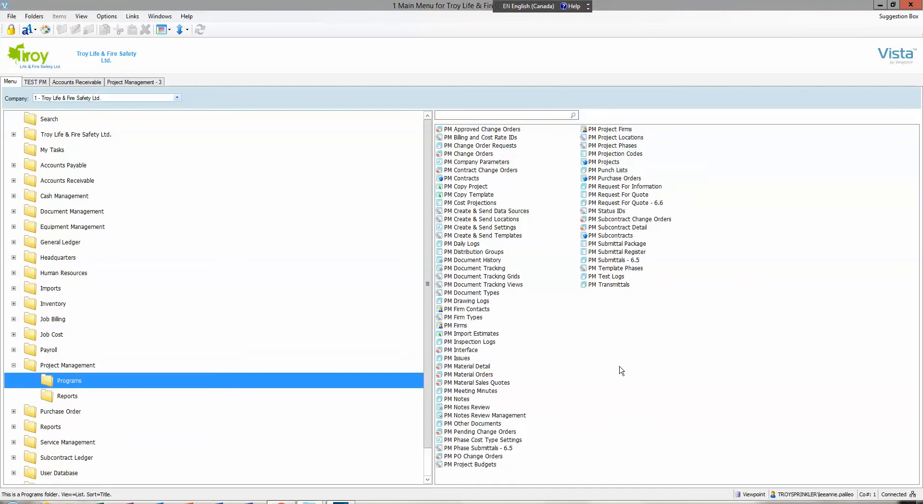
- Open PM Material Detail and bring up the open/pending jobs lookup for the project
double_click(478, 367)
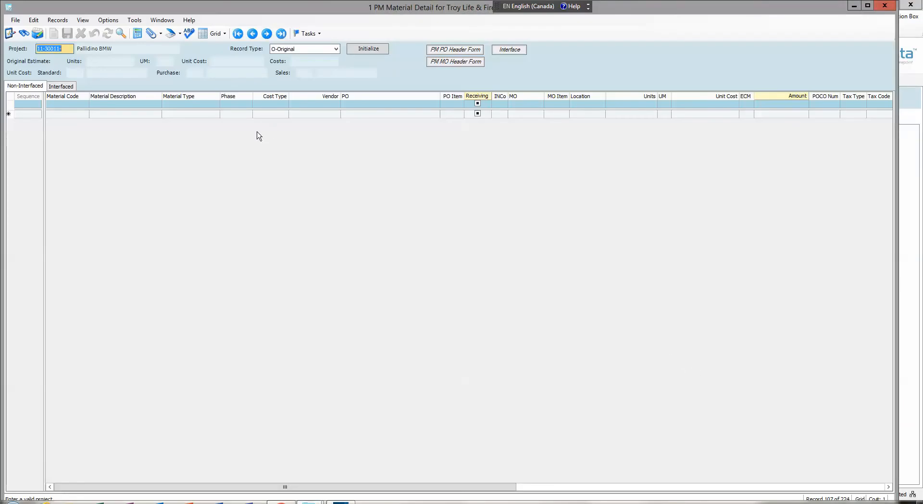
left_click_drag(71, 51, 35, 51)
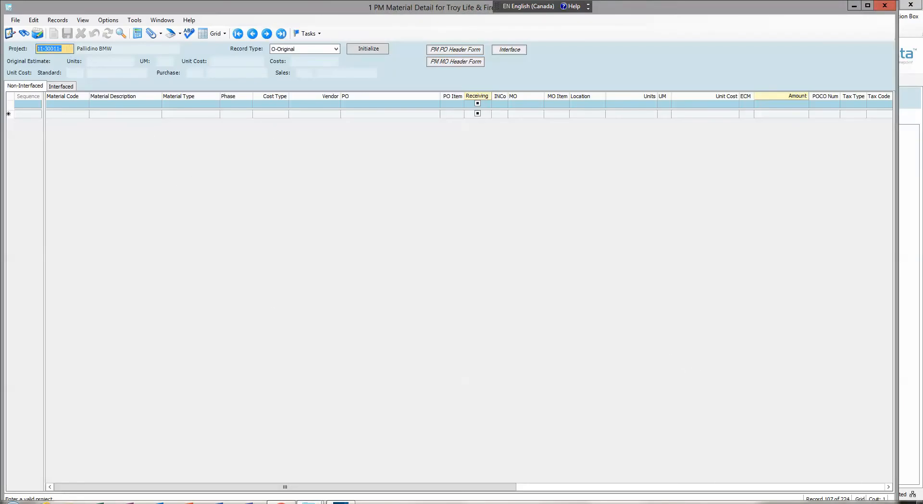
key("F4")
left_click(120, 118)
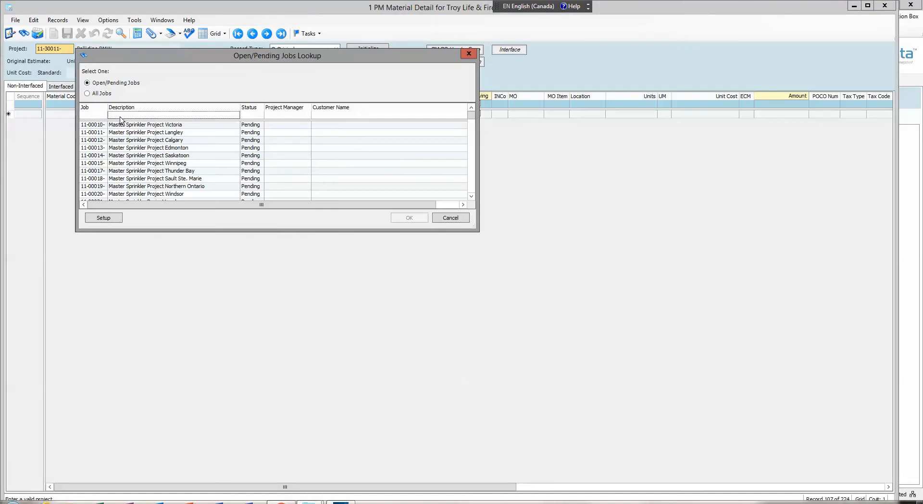
type("11-30")
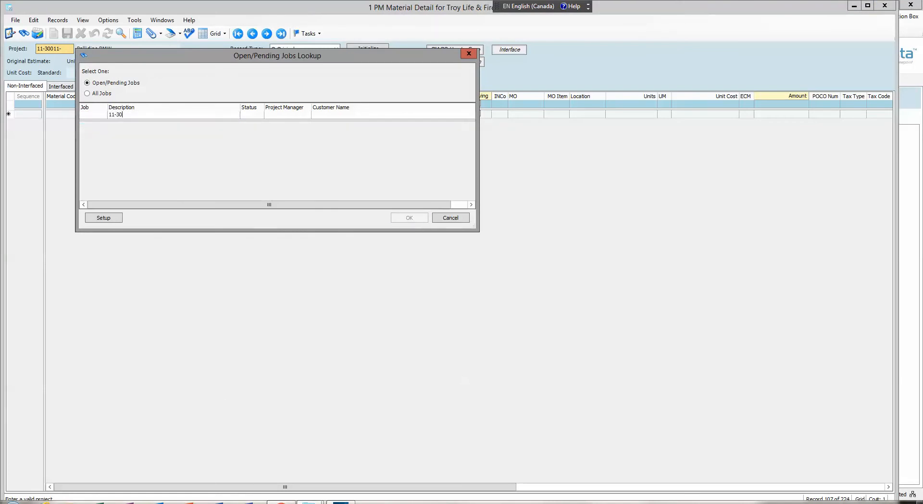
key("BackSpace")
key("BackSpace")
key("BackSpace")
key("BackSpace")
key("BackSpace")
key("BackSpace")
key("BackSpace")
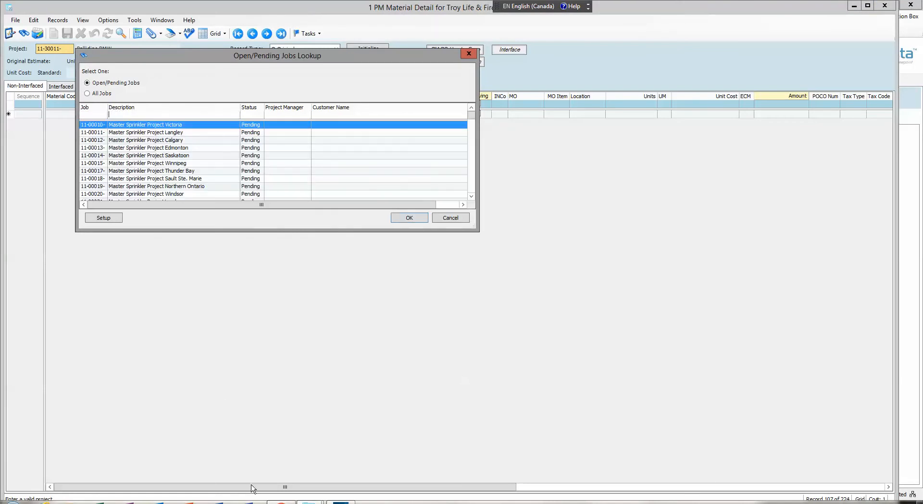
- Filter the jobs lookup by job number 11-30011 and choose the Pallidino BMW project
left_click(88, 118)
type("11-30011")
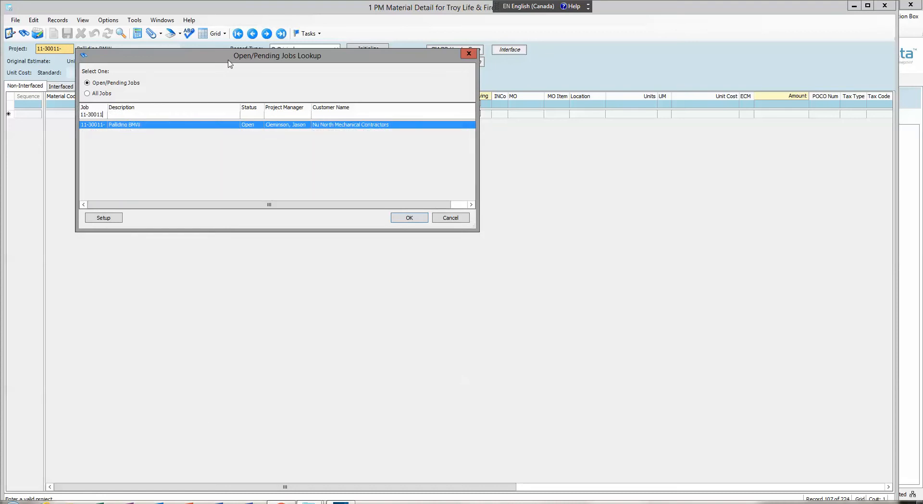
left_click(422, 218)
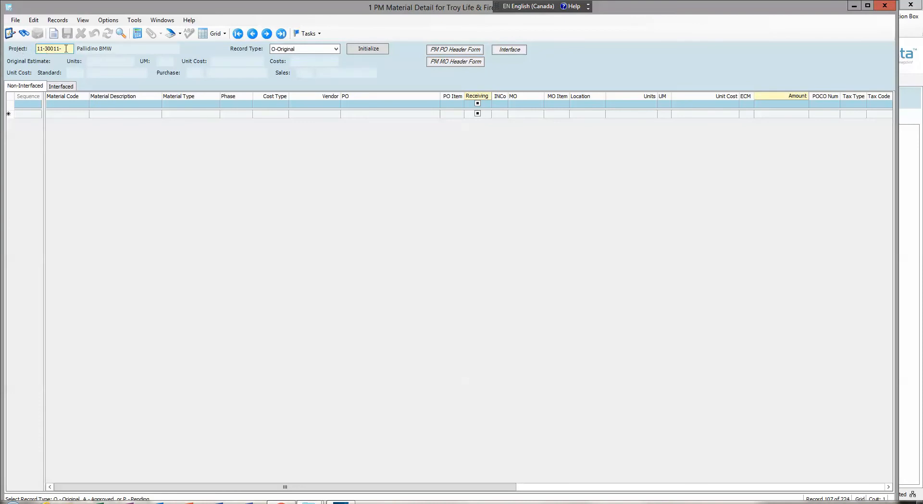
- Review the project's interfaced material lines and their material order numbers, and close the material detail form
left_click(66, 87)
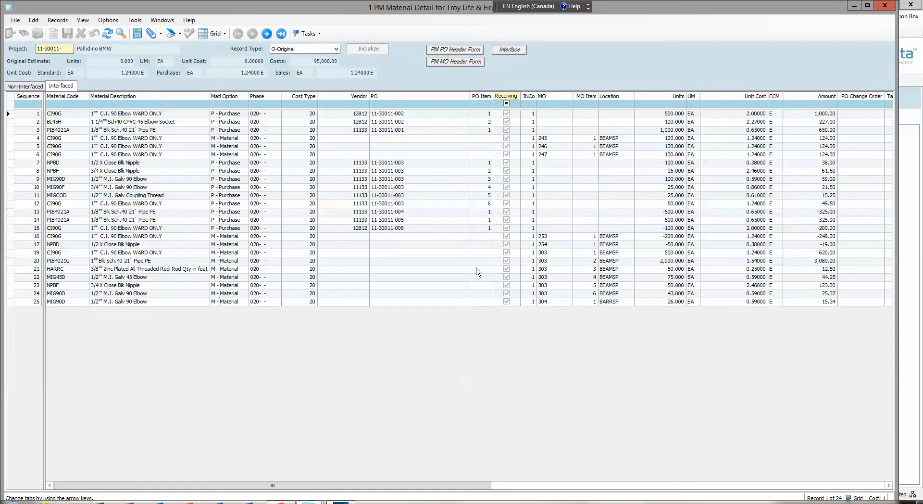
left_click(554, 295)
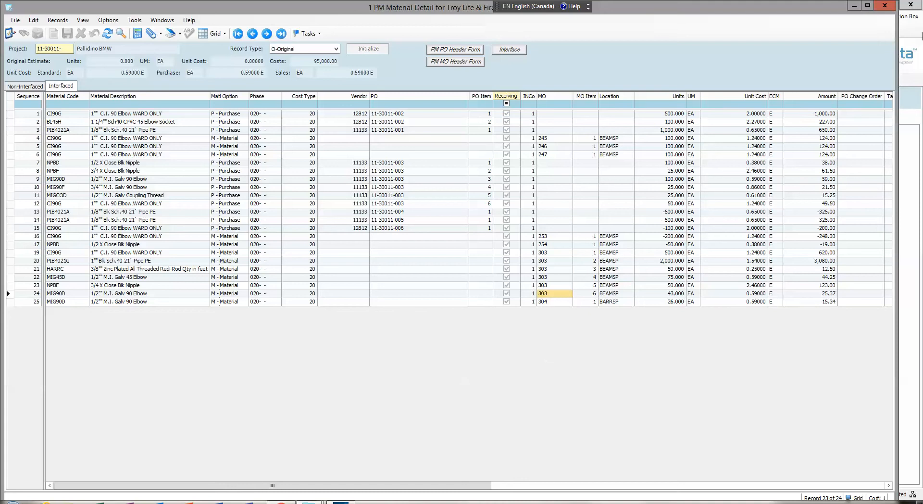
left_click(885, 5)
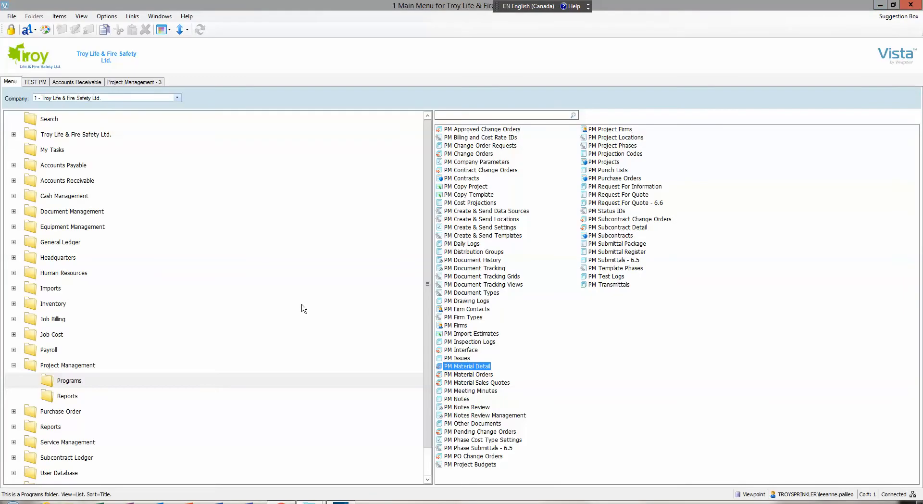
- Open IN Material Order Entry from the Inventory programs and create a new batch for month 03/18
left_click(14, 365)
double_click(53, 304)
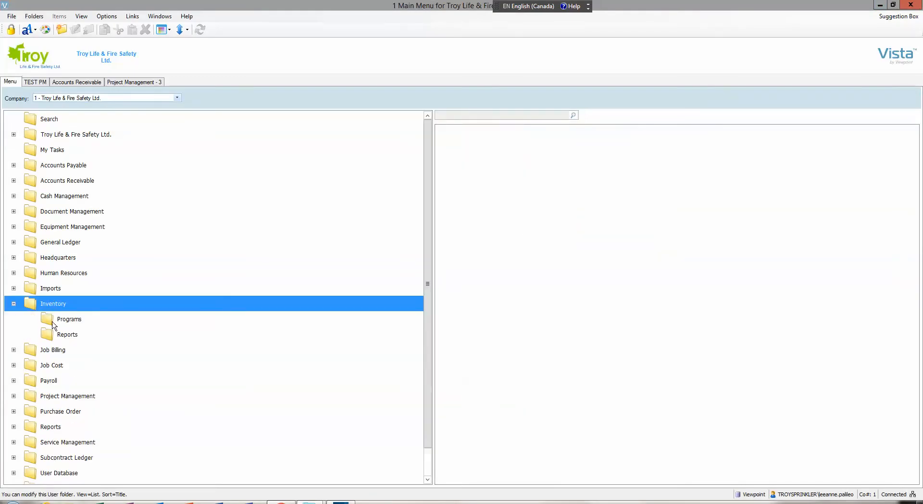
left_click(69, 321)
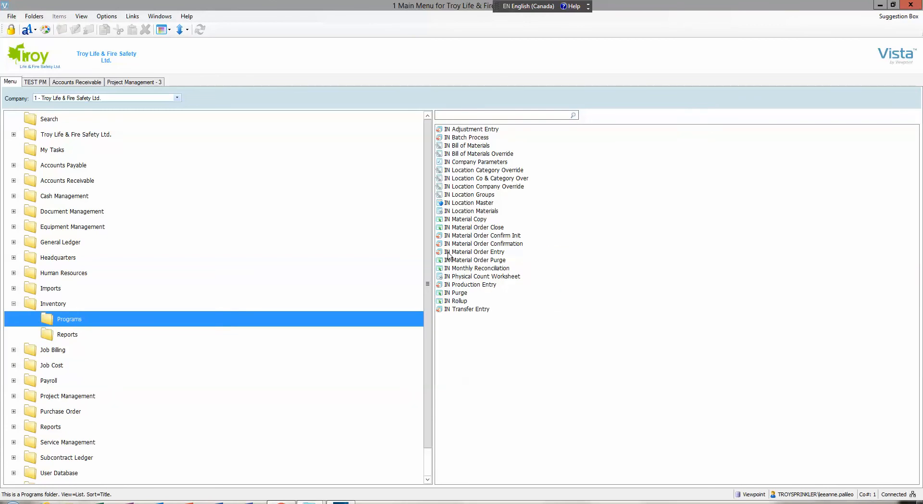
double_click(500, 253)
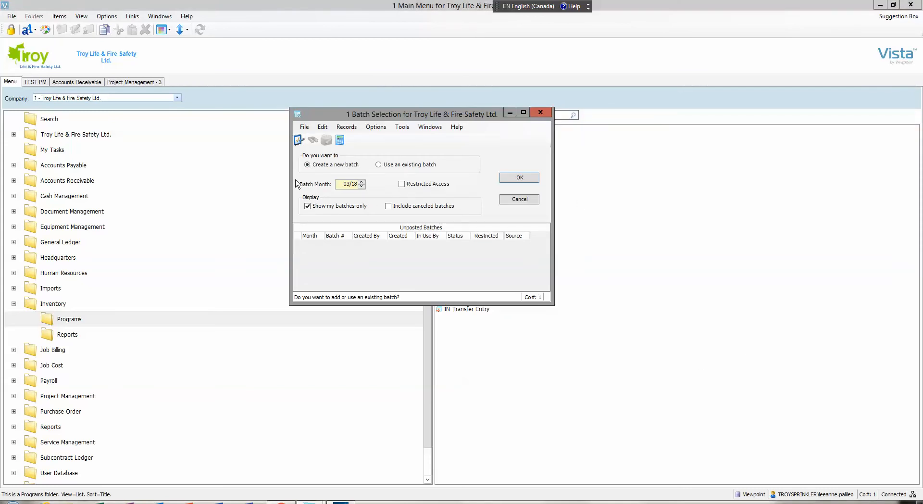
left_click(522, 178)
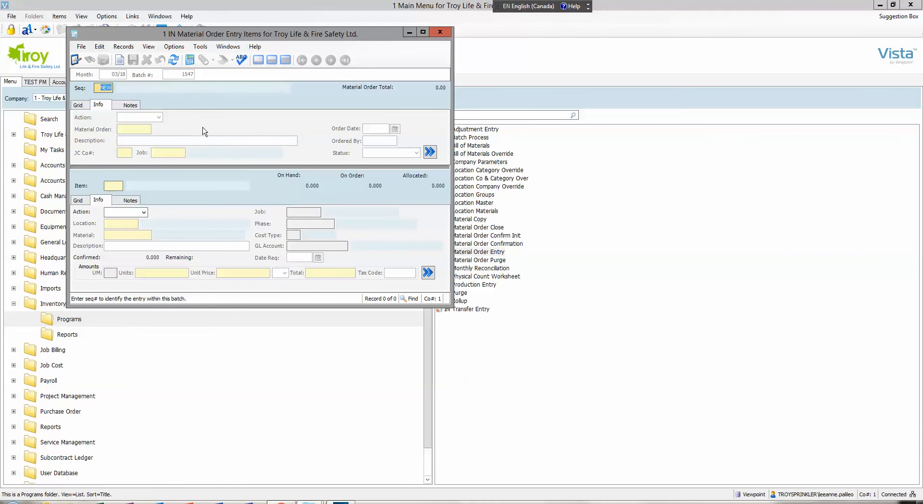
- Add the project's existing material order by its order number to the batch, including all its items and no further orders
left_click(82, 47)
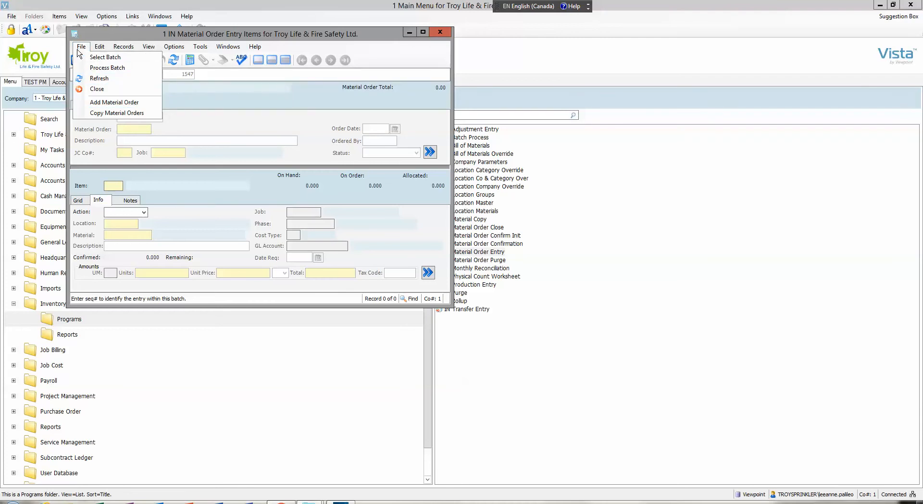
left_click(89, 106)
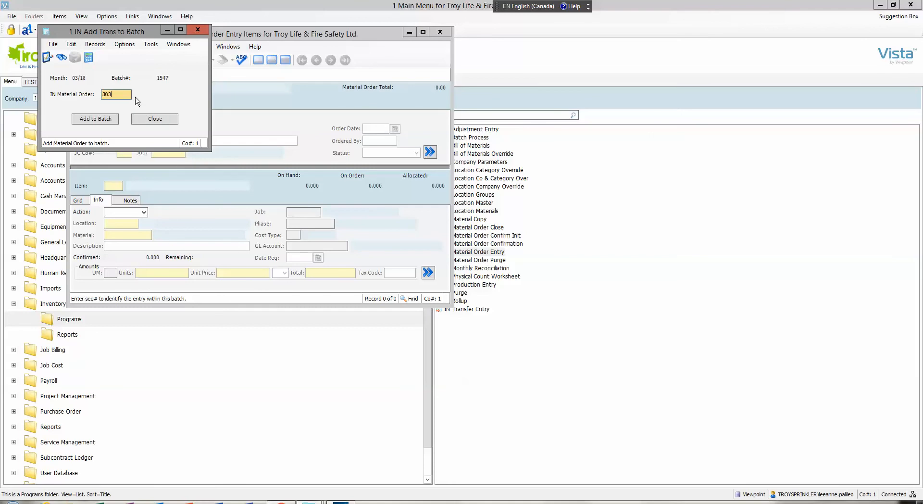
left_click(105, 121)
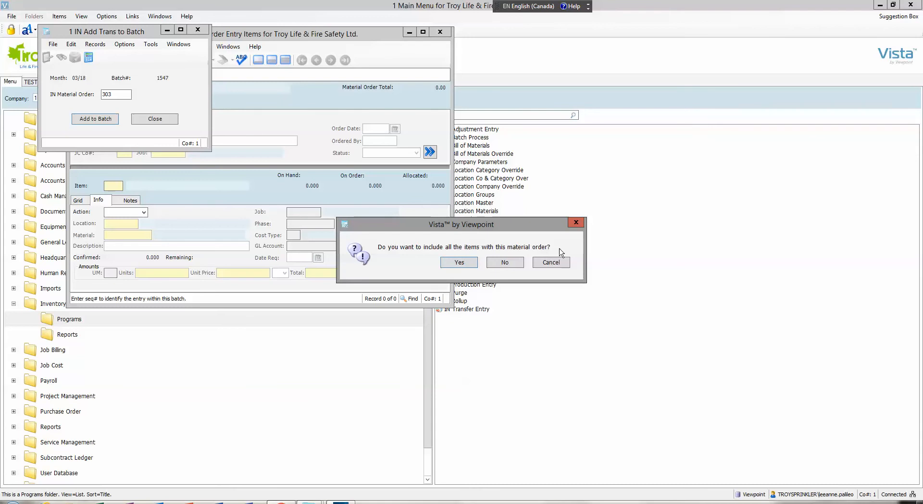
left_click(460, 264)
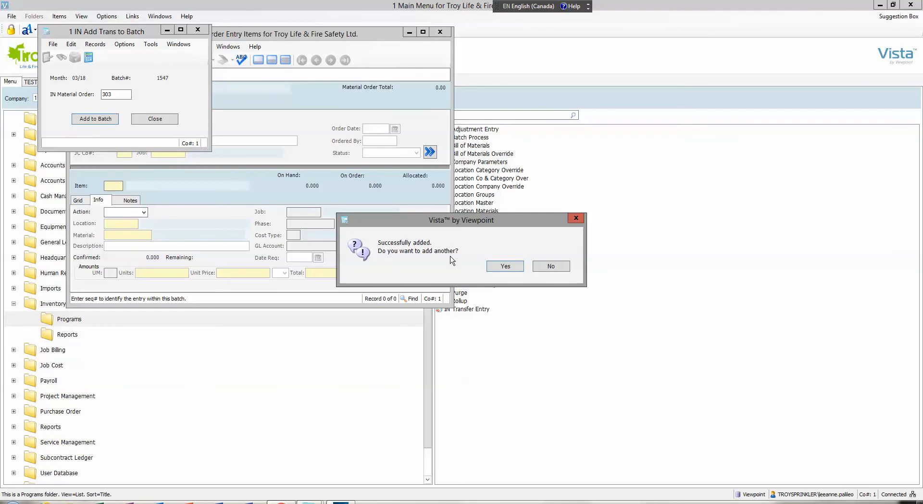
left_click(551, 266)
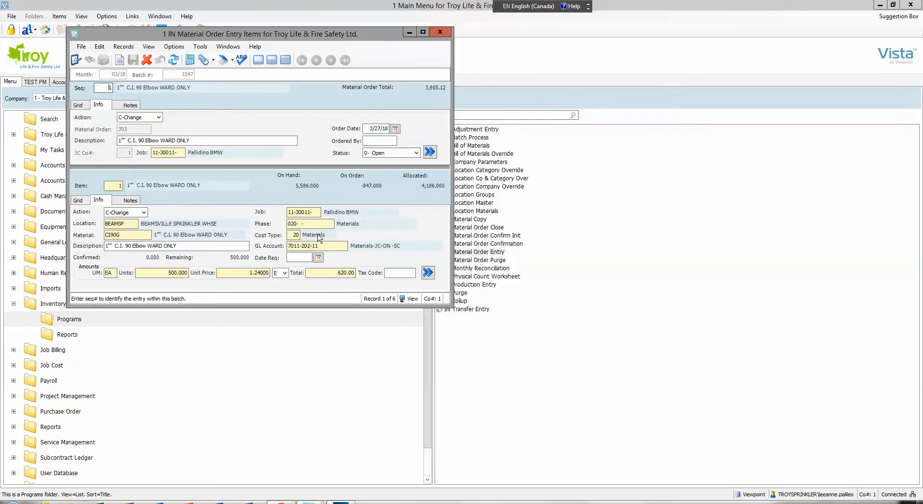
- Set the action of item 1, the CI90G 1" C.I. 90 Elbow, to D-Delete in the material order and save it
left_click(423, 32)
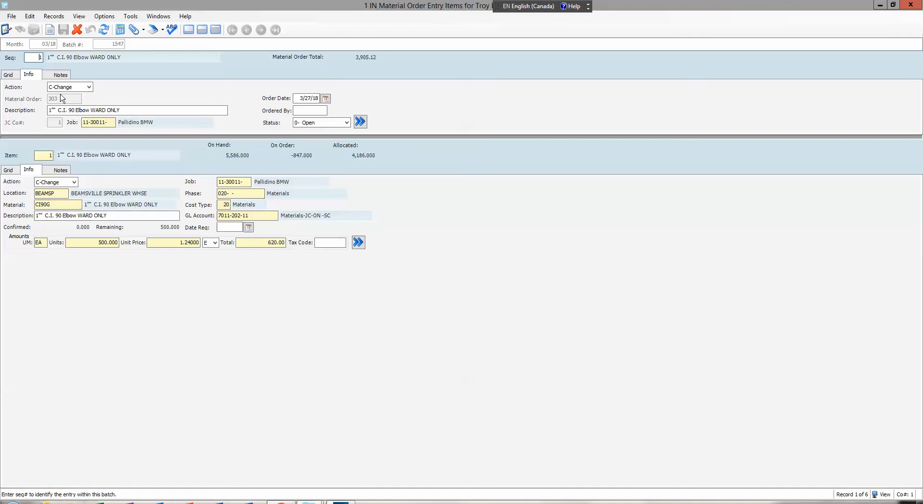
left_click(9, 171)
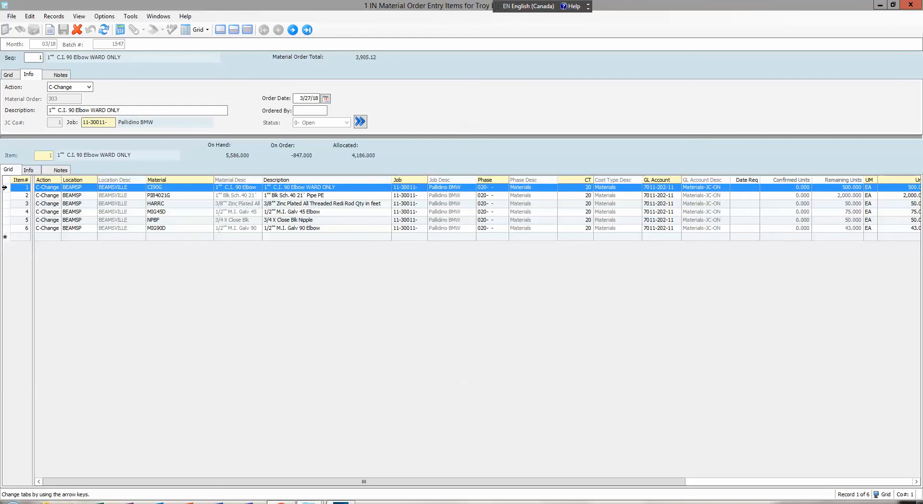
left_click(5, 187)
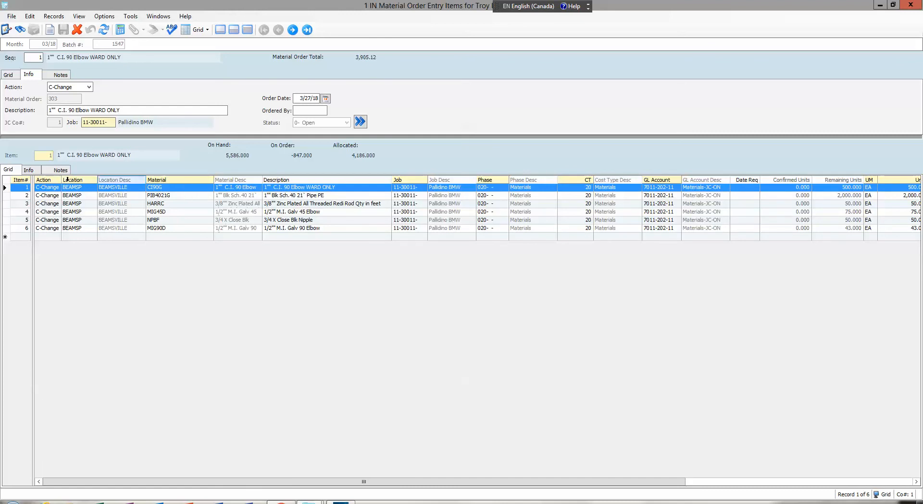
left_click(29, 170)
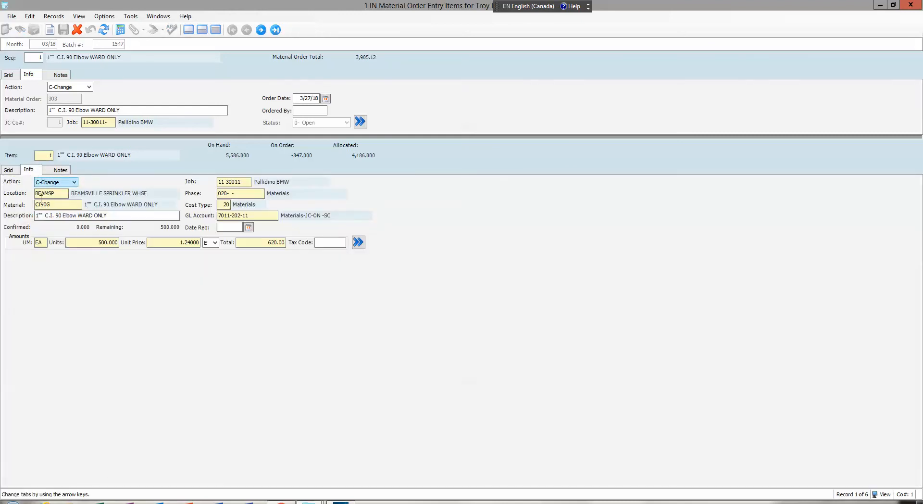
left_click(75, 182)
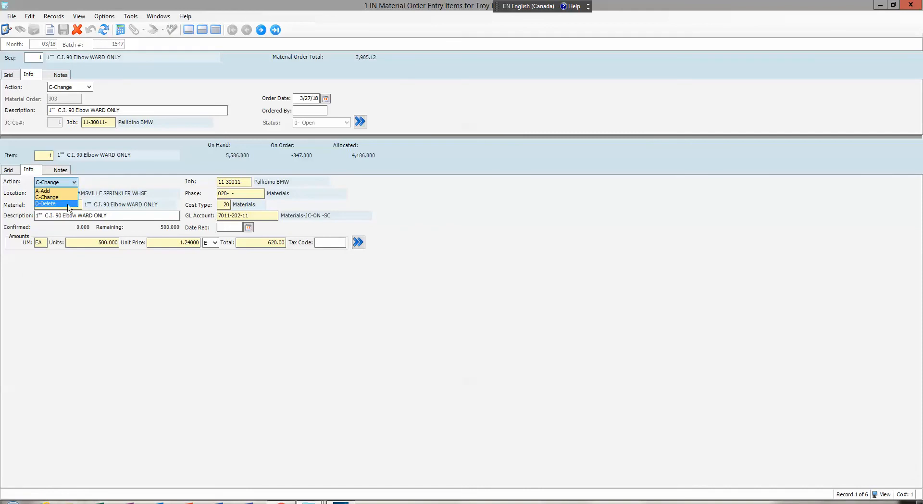
left_click(68, 204)
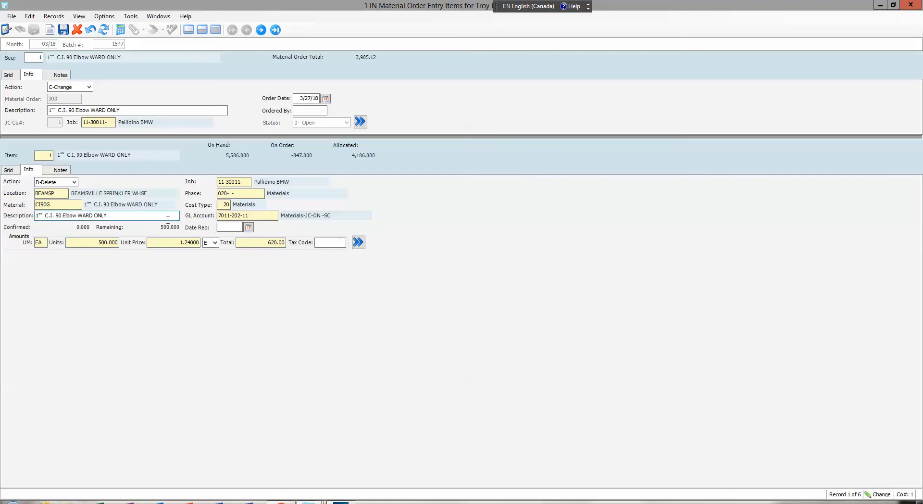
left_click(63, 29)
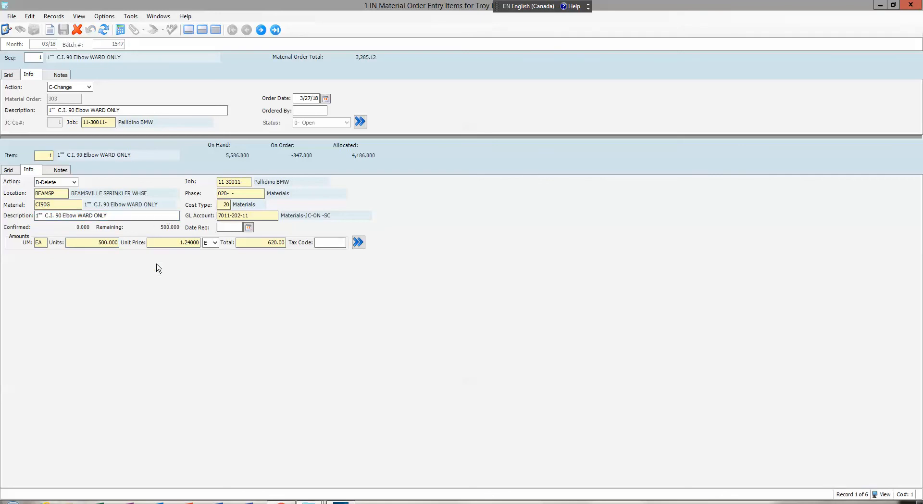
- Process the material order batch by validating and posting it, and return to the main menu
left_click(11, 16)
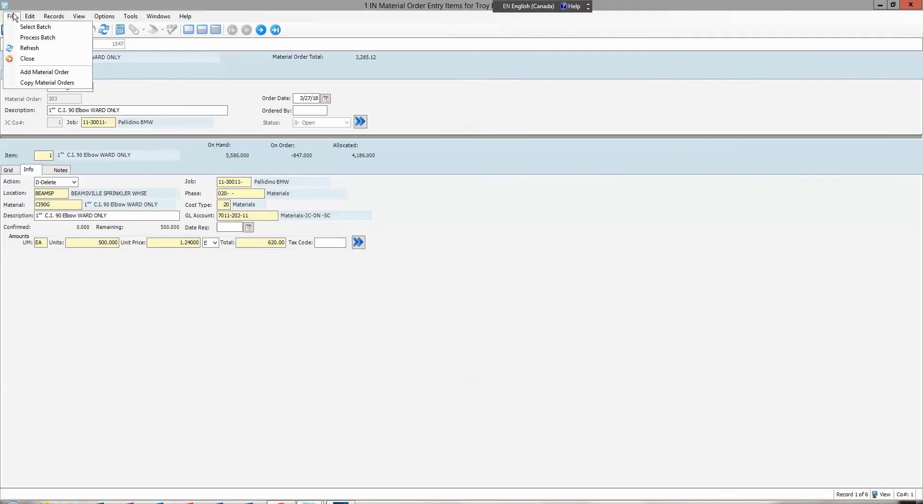
left_click(57, 38)
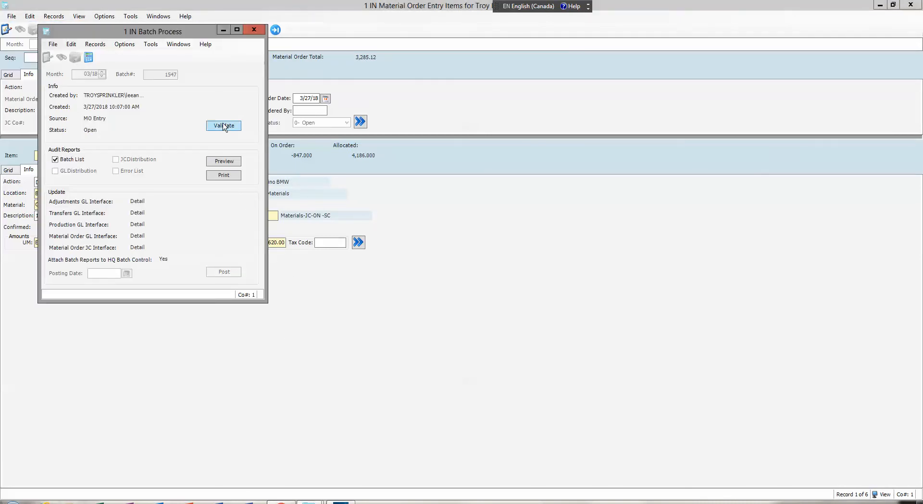
left_click(224, 126)
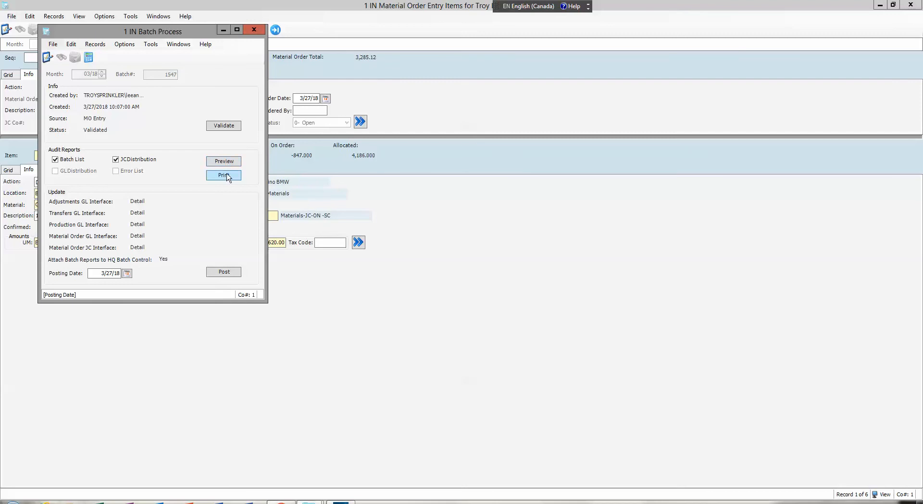
left_click(224, 272)
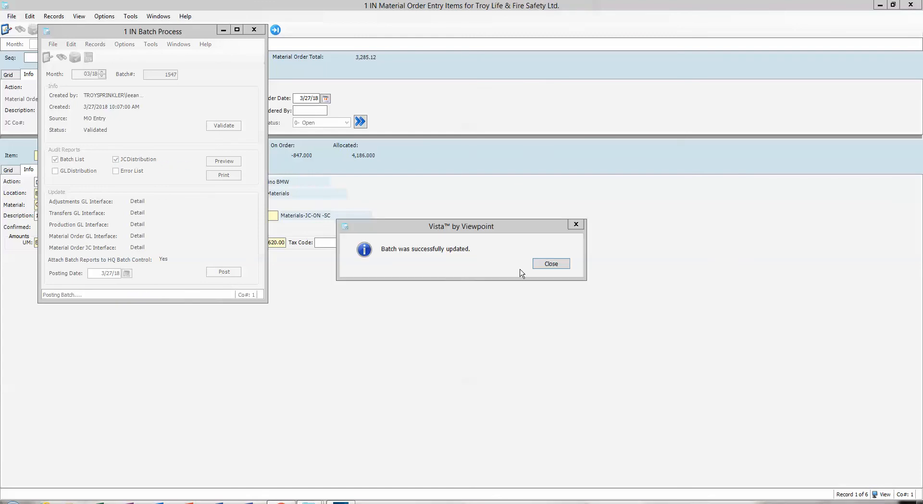
left_click(560, 264)
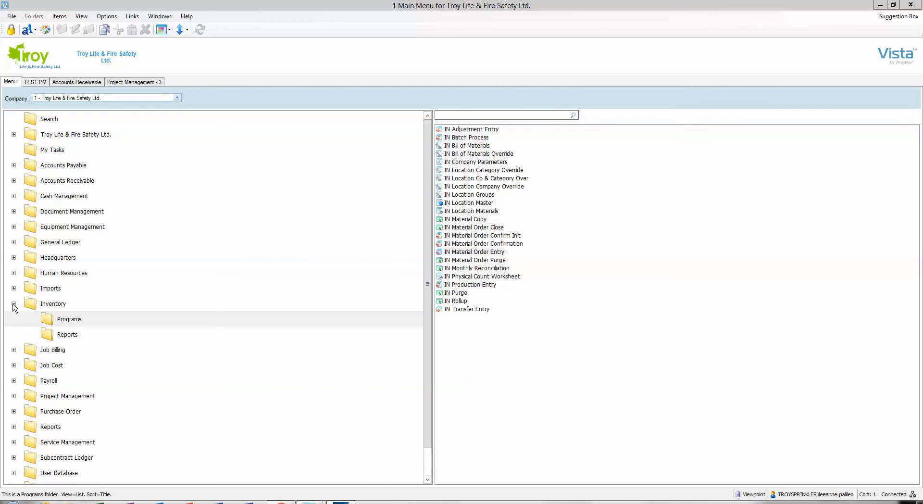
- Reopen PM Material Detail from the Project Management programs and select the non-interfaced CI90G elbow line
left_click(13, 304)
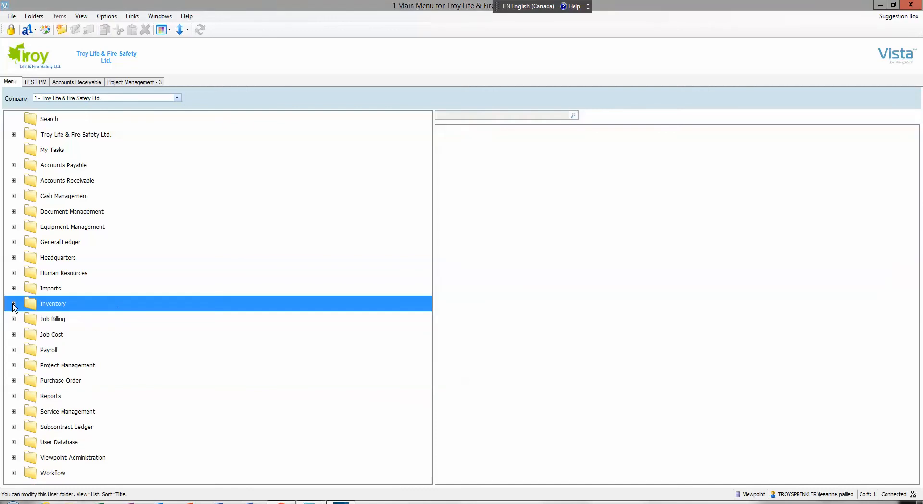
double_click(84, 365)
left_click(64, 383)
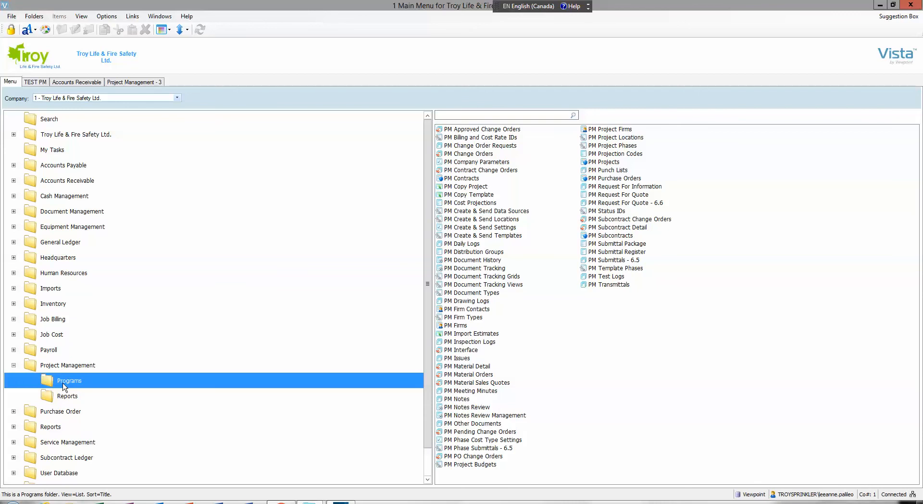
double_click(481, 367)
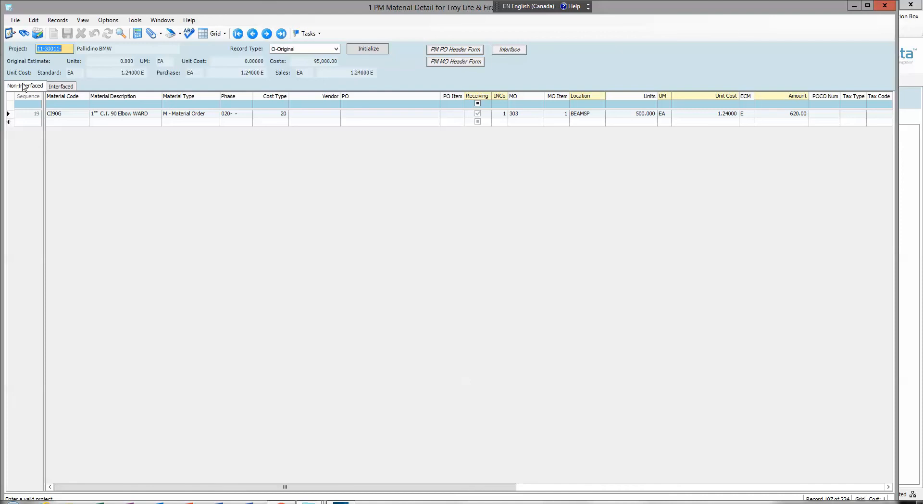
left_click(8, 115)
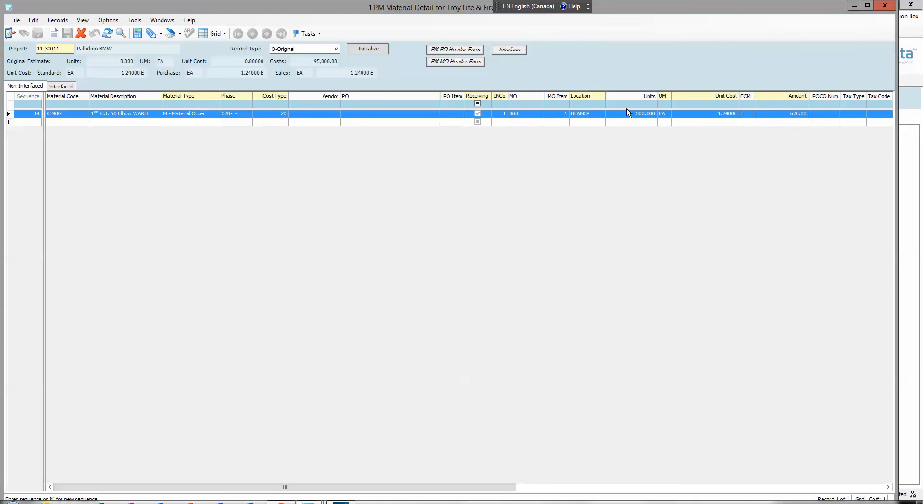
- Try 1,500 units on the non-interfaced CI90G elbow line, and set the units back to 500
left_click(637, 115)
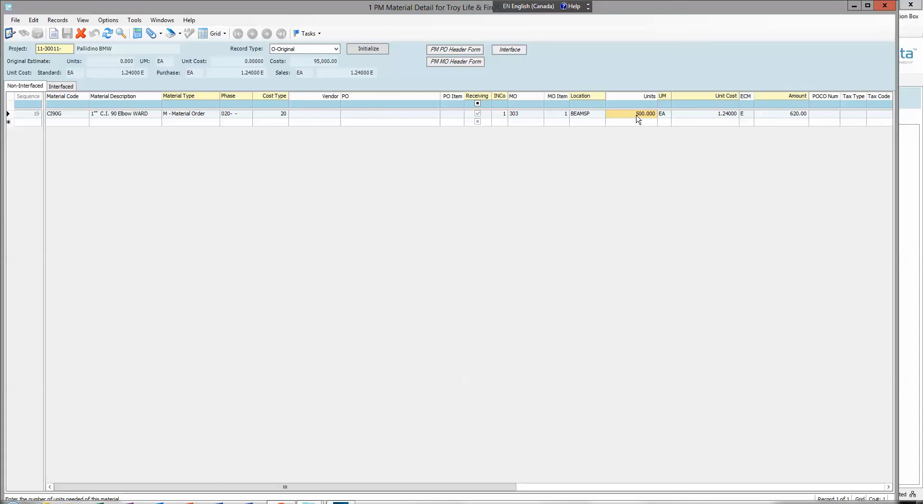
left_click(637, 116)
type("1500")
key("Tab")
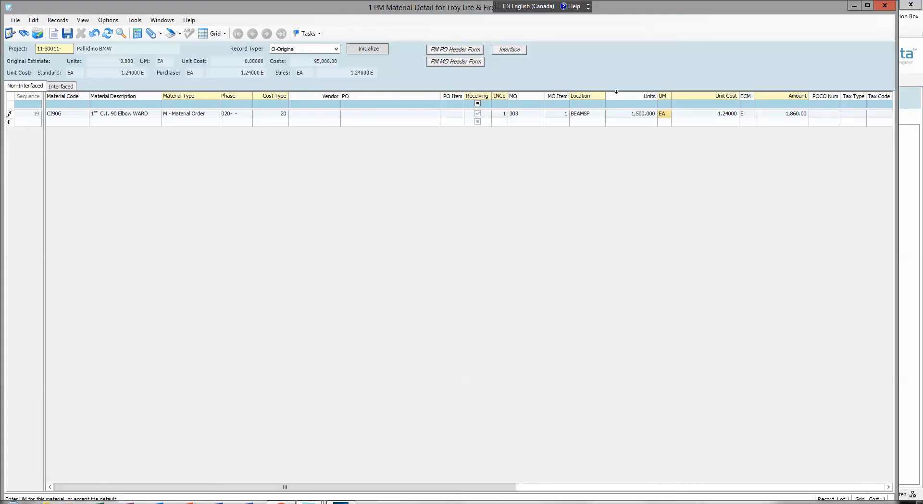
left_click(644, 117)
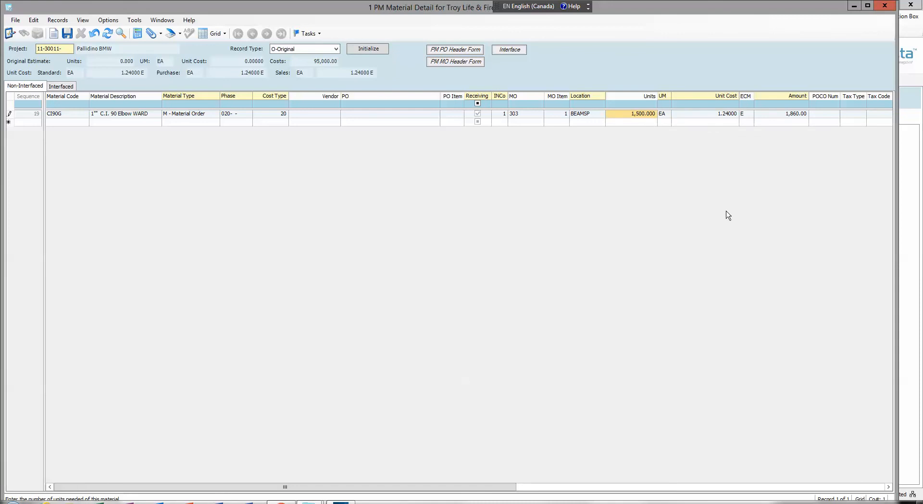
type("500")
key("Tab")
- Change the location of the CI90G elbow line to BARRSP
left_click(586, 115)
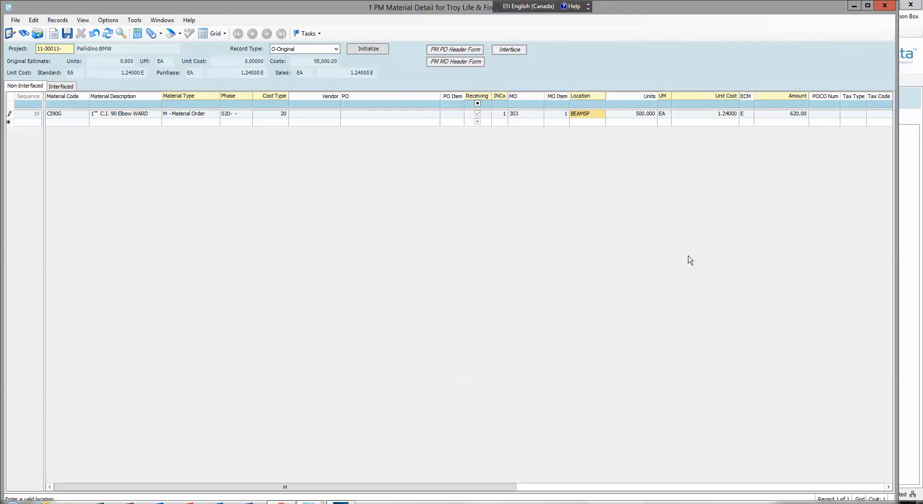
type("barrsp")
key("Tab")
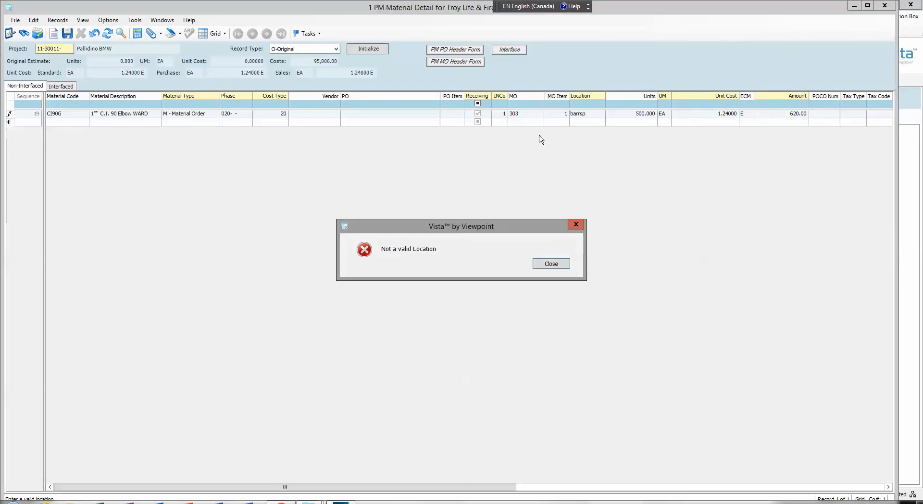
left_click(550, 261)
key("shift+Tab")
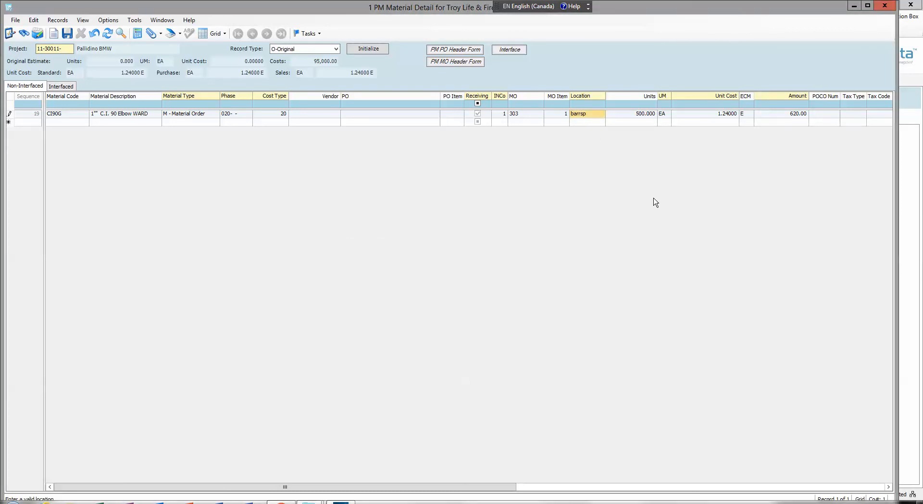
type("BARRSP")
key("Tab")
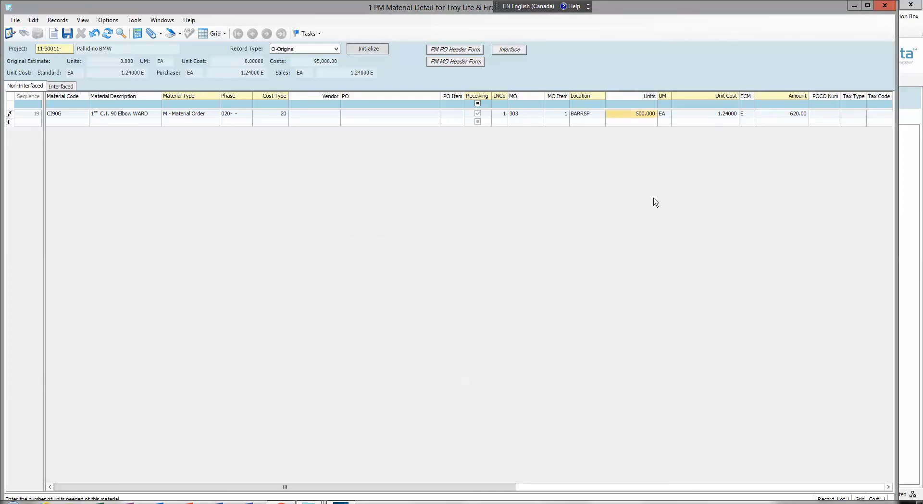
- Clear the material order number and MO item from the CI90G elbow line, and discard all unsaved edits to it
left_click(517, 115)
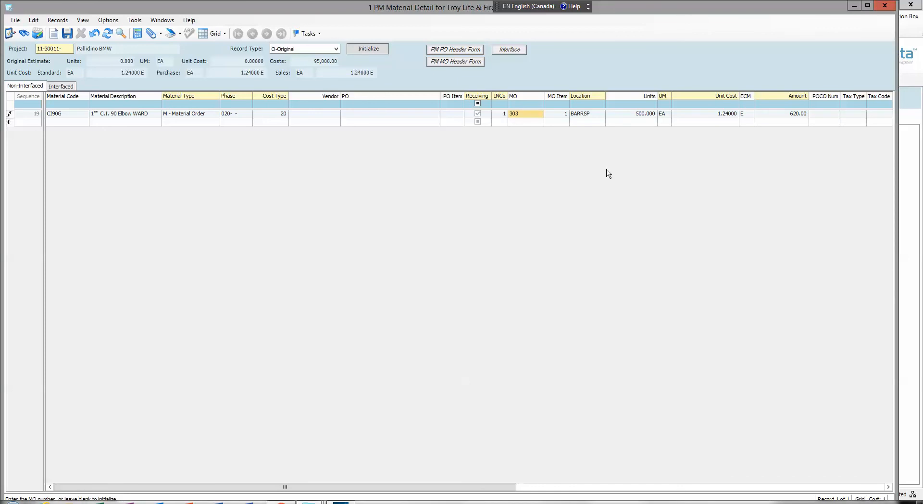
left_click(527, 116)
left_click(527, 115)
left_click_drag(528, 115, 500, 120)
key("Delete")
key("Tab")
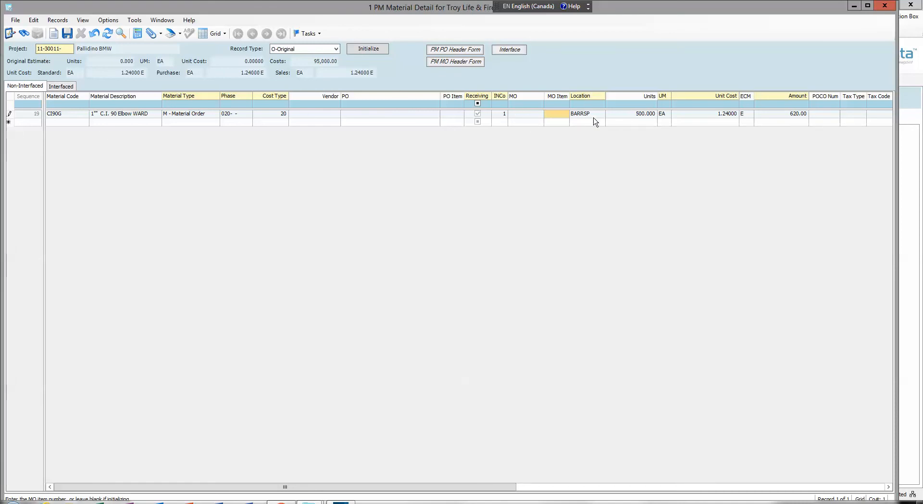
left_click(94, 34)
- Delete the non-interfaced CI90G elbow line from the project's material detail and confirm the deletion
left_click(9, 113)
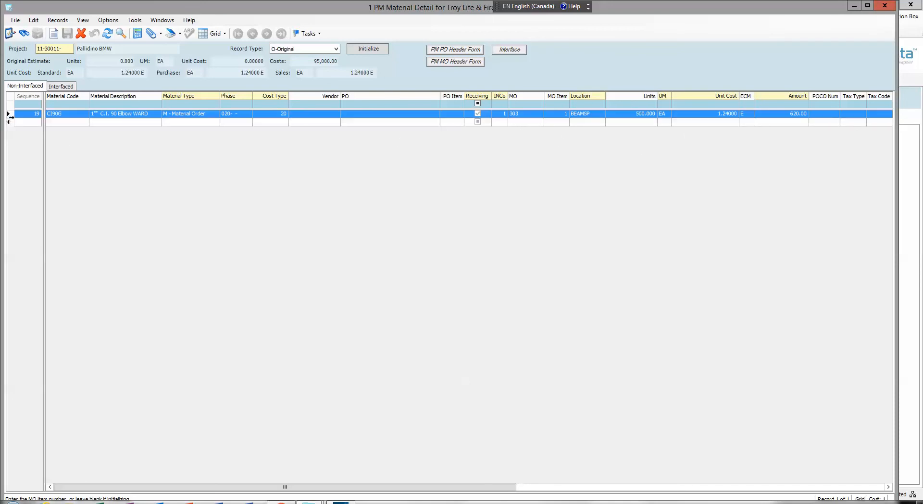
left_click(81, 33)
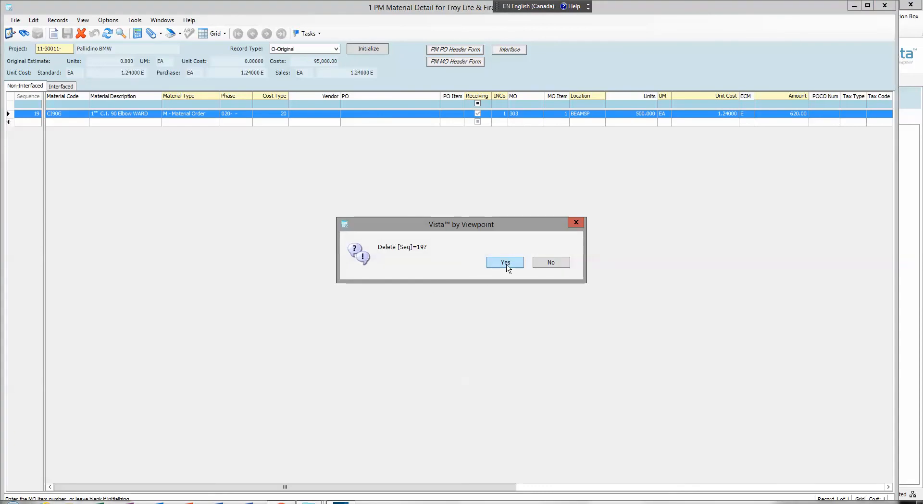
left_click(513, 264)
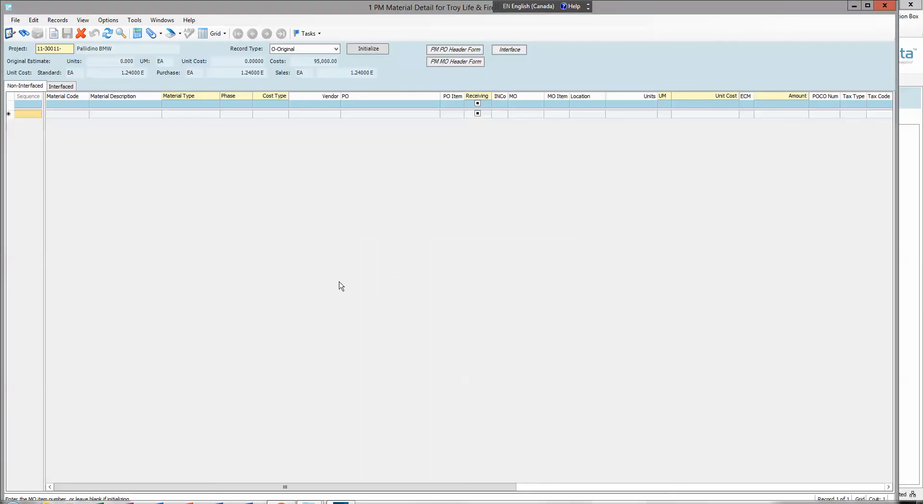
- Filter the interfaced material lines by the edited material order's number and check the MO item numbers from the first line
left_click(62, 87)
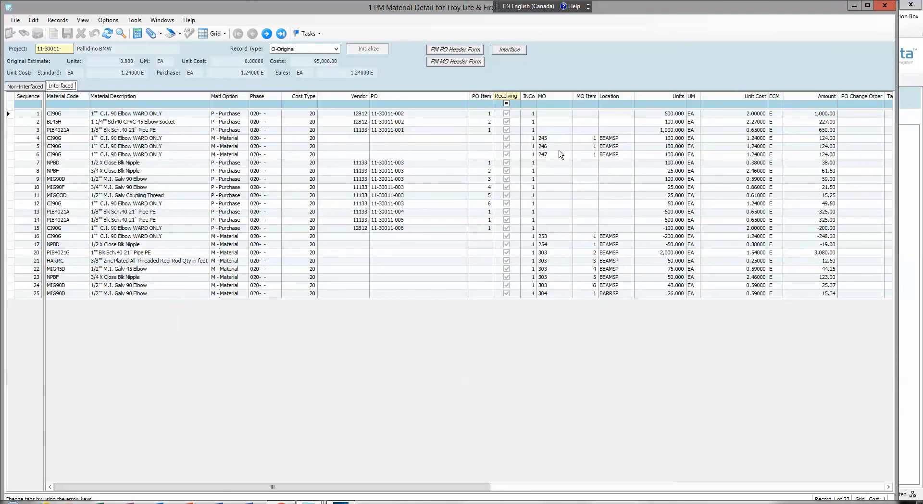
left_click(563, 111)
left_click(556, 103)
type("303")
key("Tab")
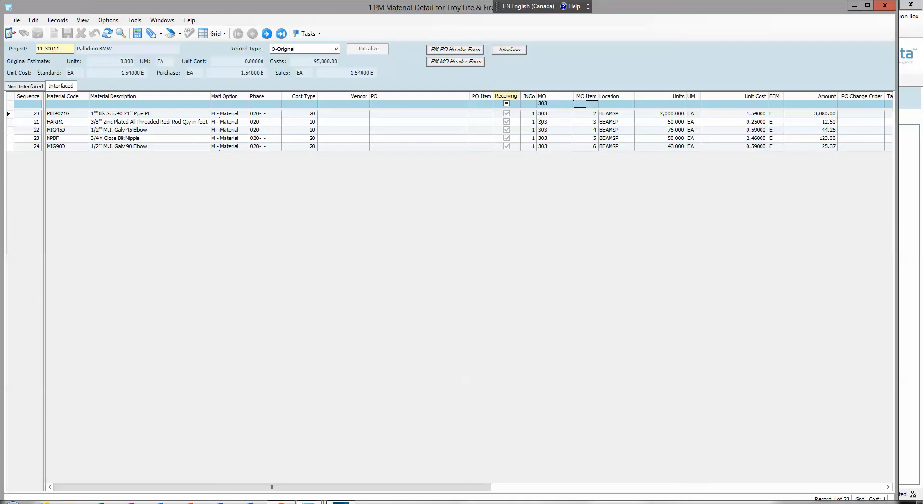
left_click(592, 114)
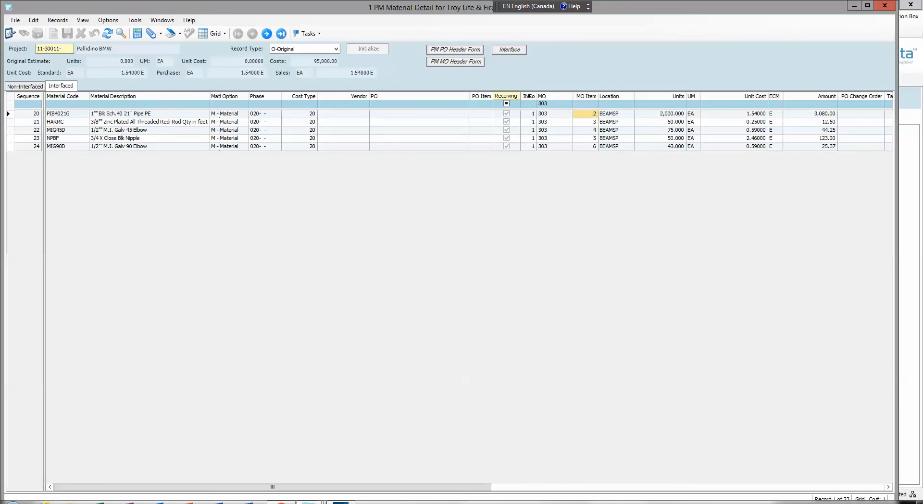